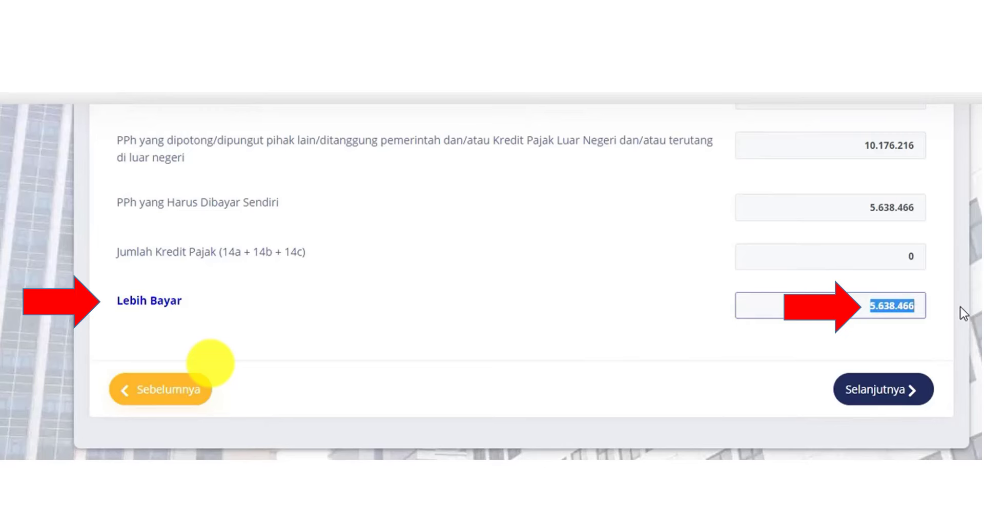
Step: Edit the Pasal 21 withholding slip in the tax-withheld list and set its withheld PPh amount to 0
click(208, 367)
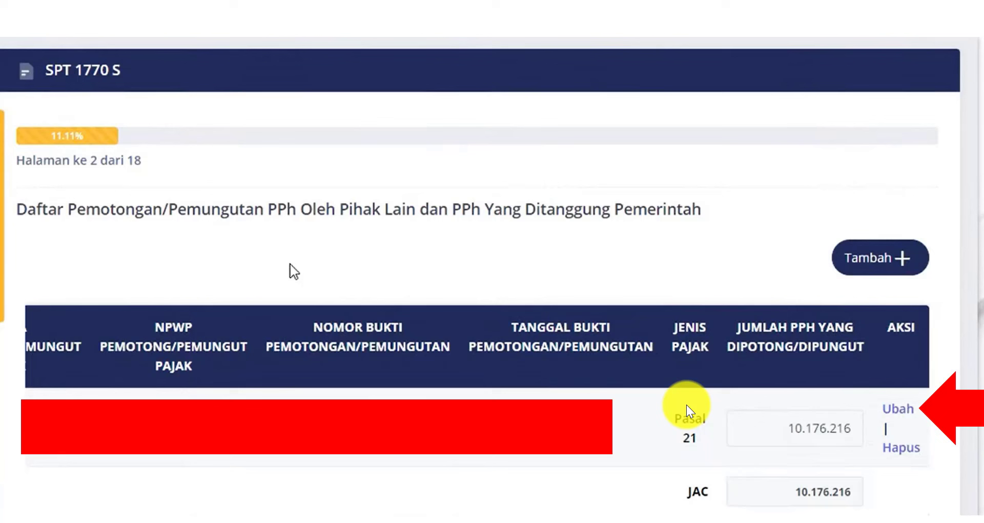
click(900, 405)
drag(599, 383, 715, 386)
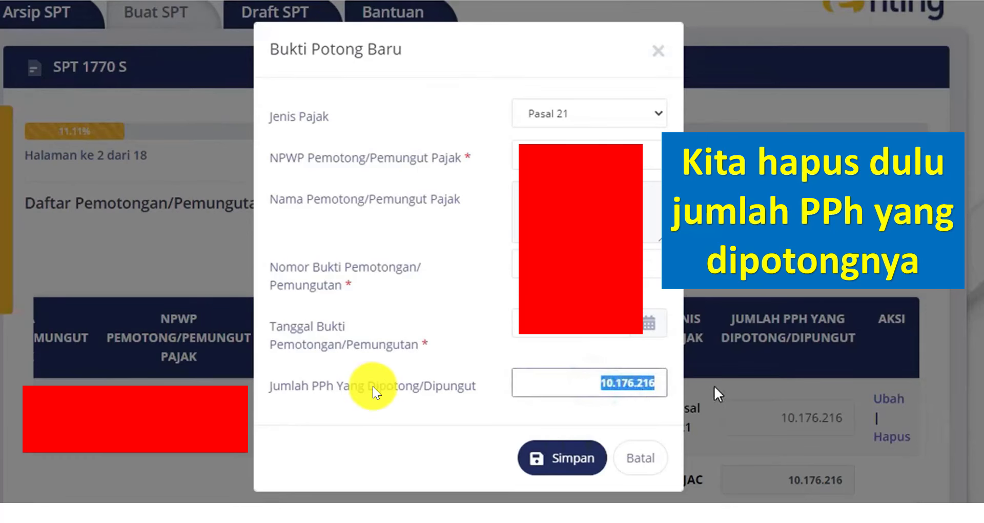
click(632, 379)
key(BackSpace)
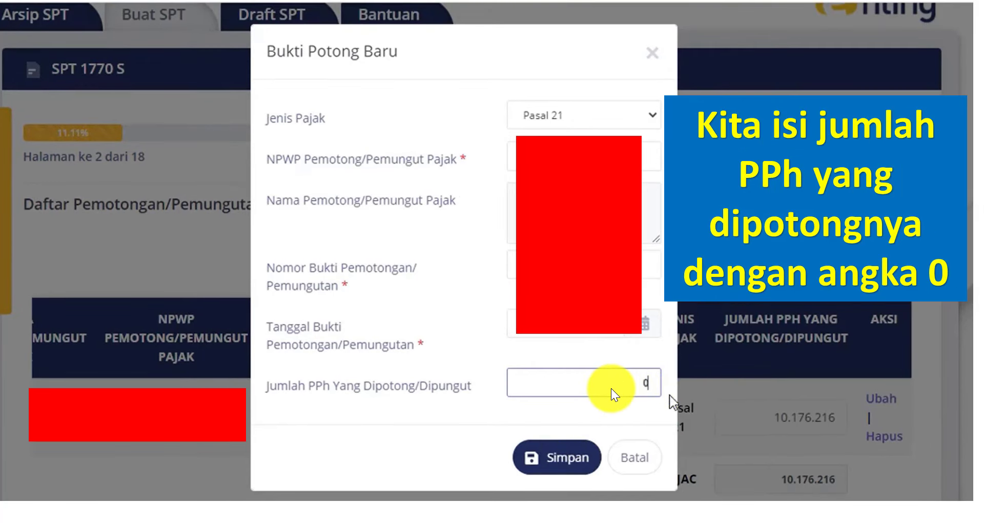
click(572, 396)
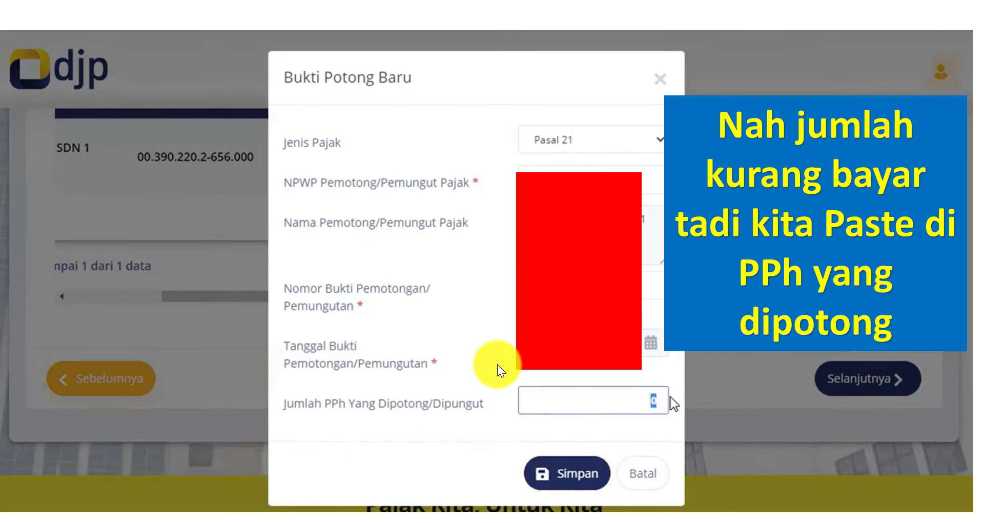
click(643, 405)
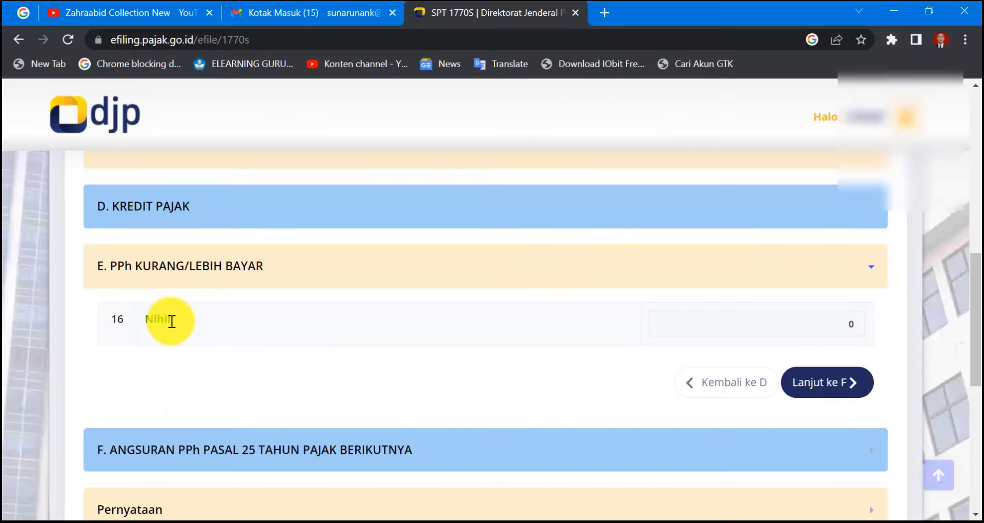
Step: Continue through sections E and F without entering an instalment, agree to the declaration and proceed to the submission page
click(820, 382)
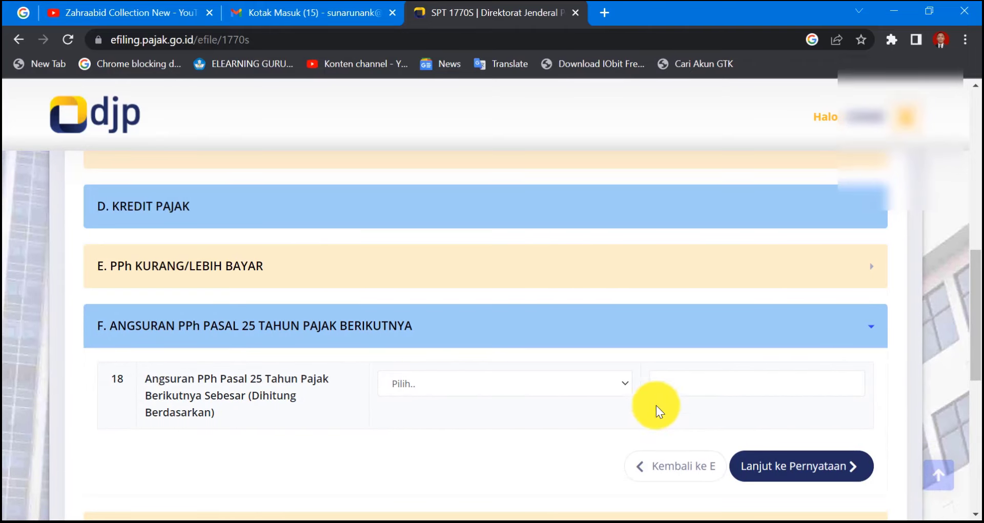
click(789, 475)
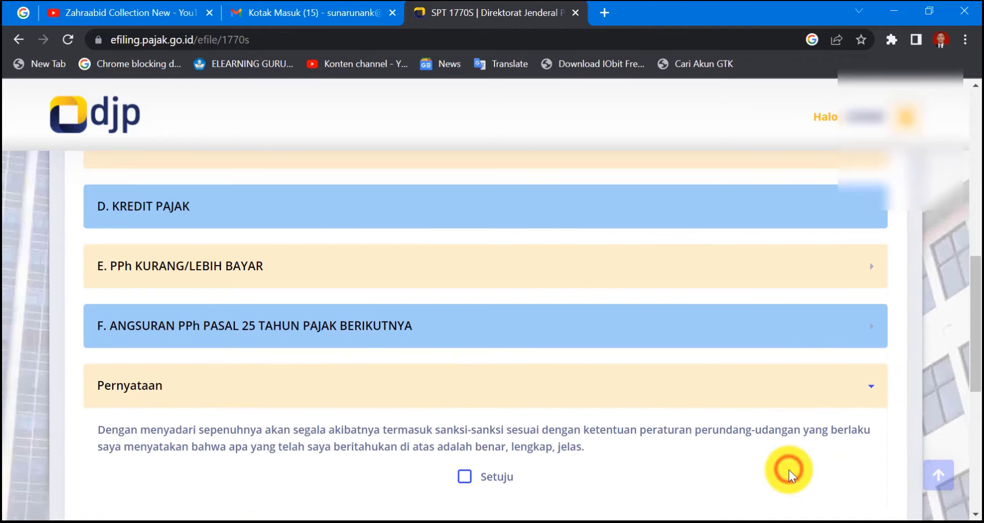
scroll(728, 457, down, 2)
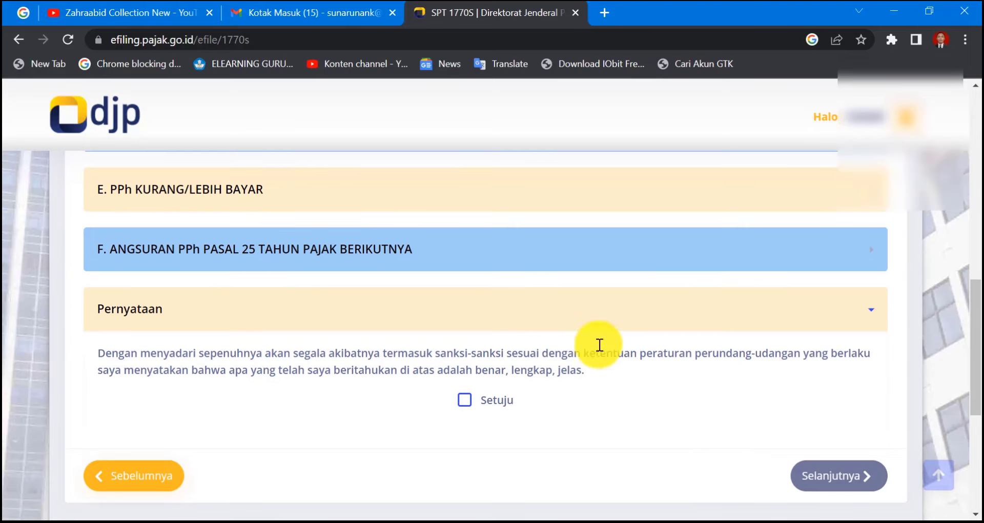
click(468, 404)
click(839, 476)
Step: Request the verification code for submitting the 1770S return
scroll(797, 413, down, 2)
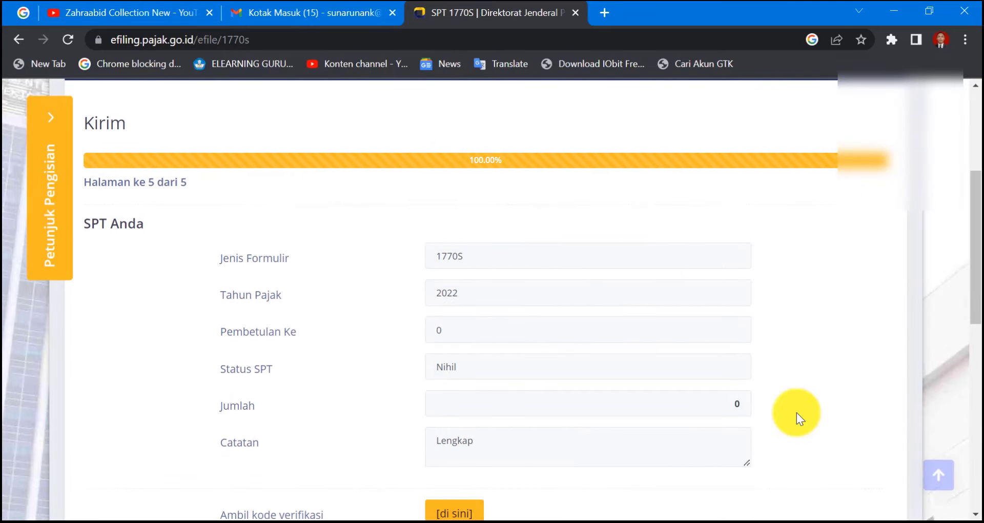
scroll(796, 413, down, 1)
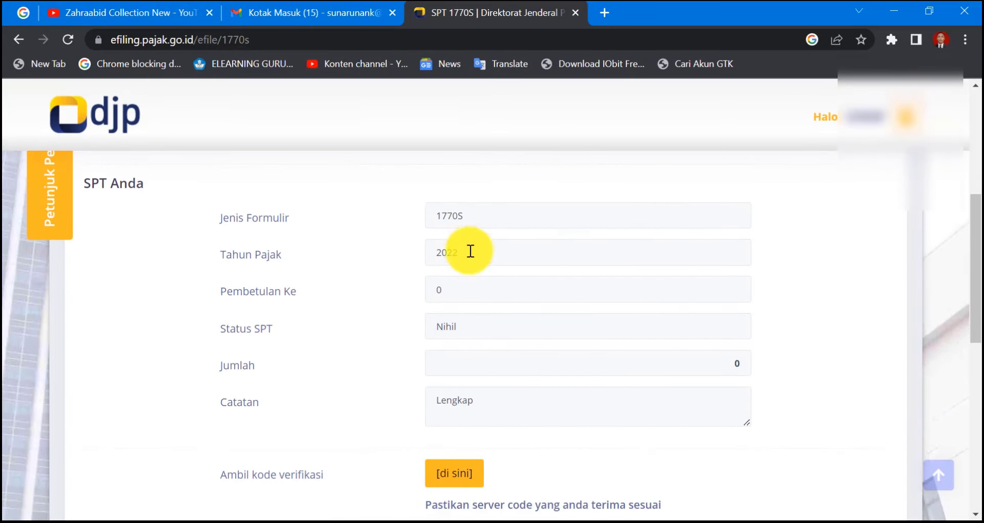
scroll(528, 399, down, 3)
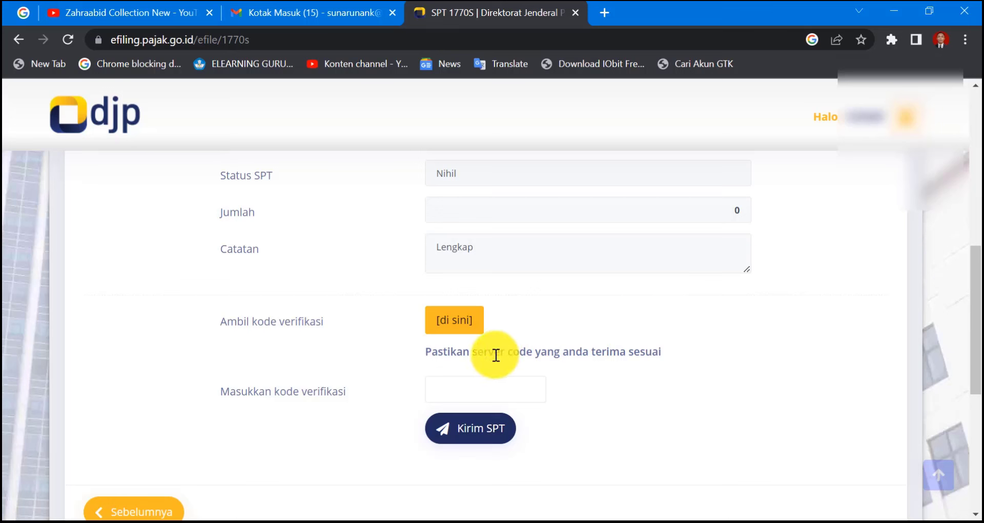
click(454, 320)
Step: Switch to Gmail, refresh the inbox, open the latest efiling message and copy its verification code
click(314, 12)
click(68, 40)
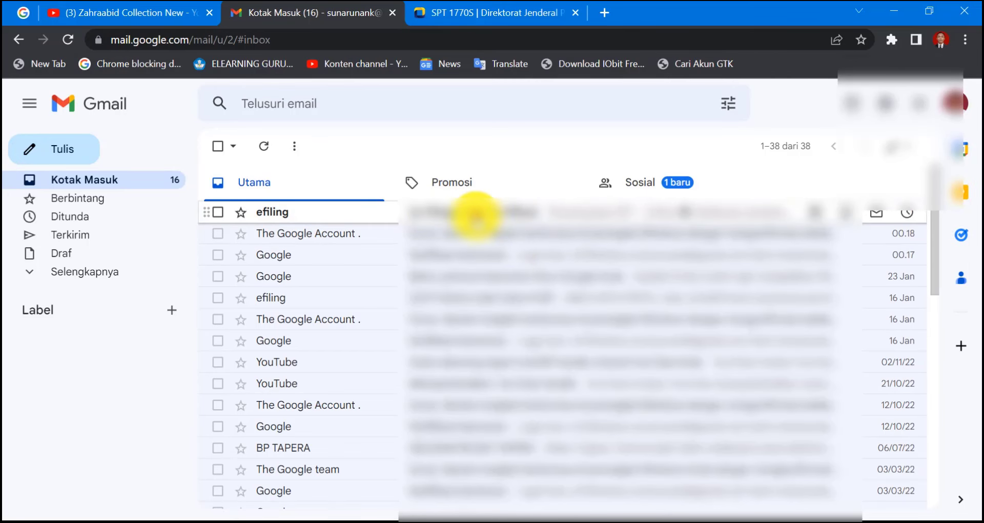
click(476, 215)
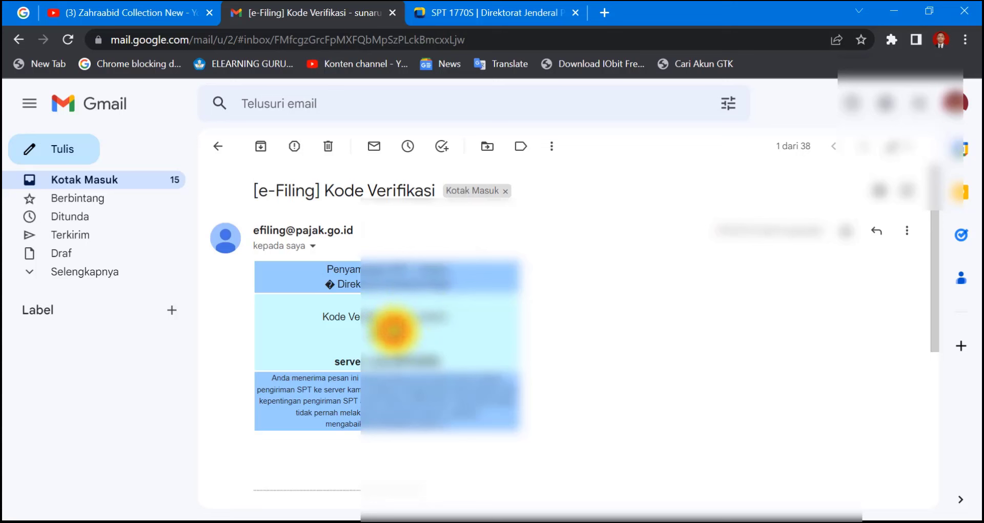
right_click(393, 331)
click(402, 339)
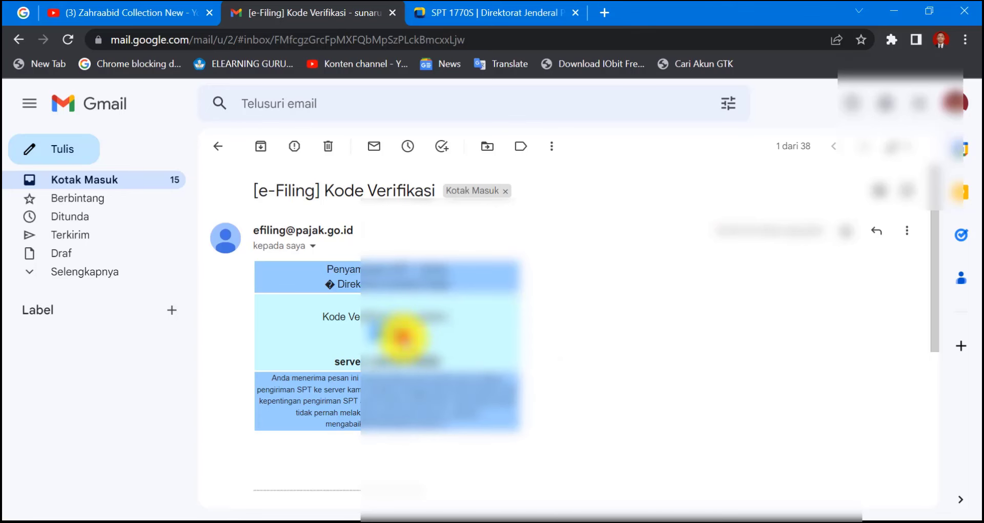
Step: Return to the DJP e-Filing page, paste the verification code into its field and submit the return
click(522, 16)
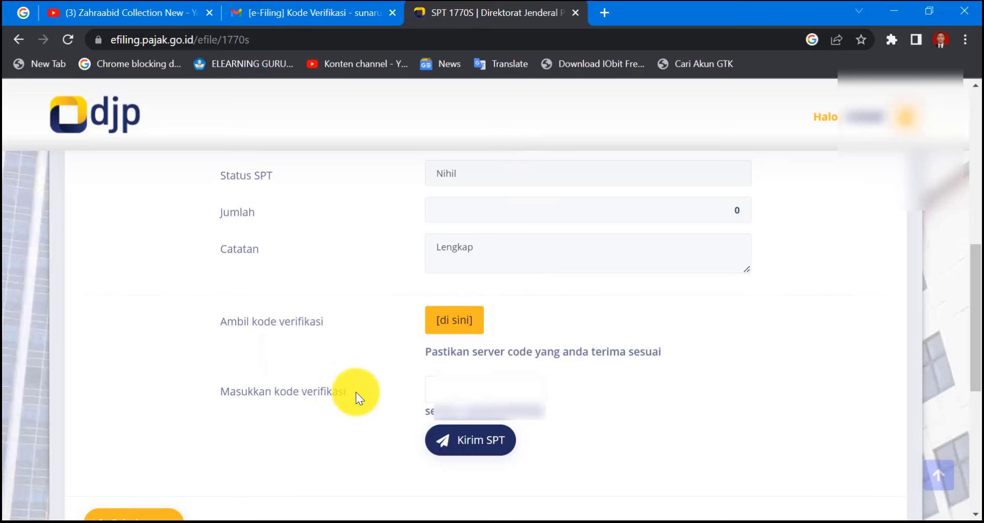
click(452, 388)
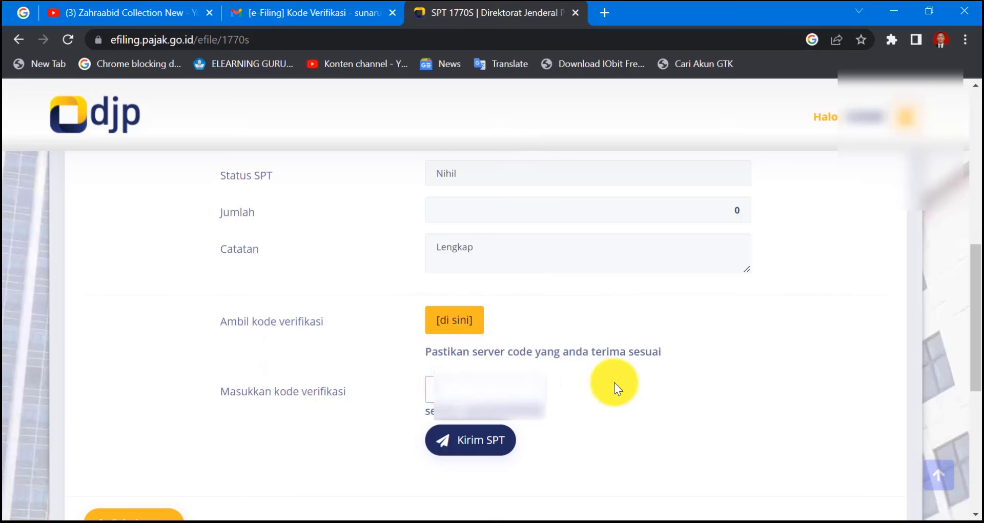
key(ctrl+v)
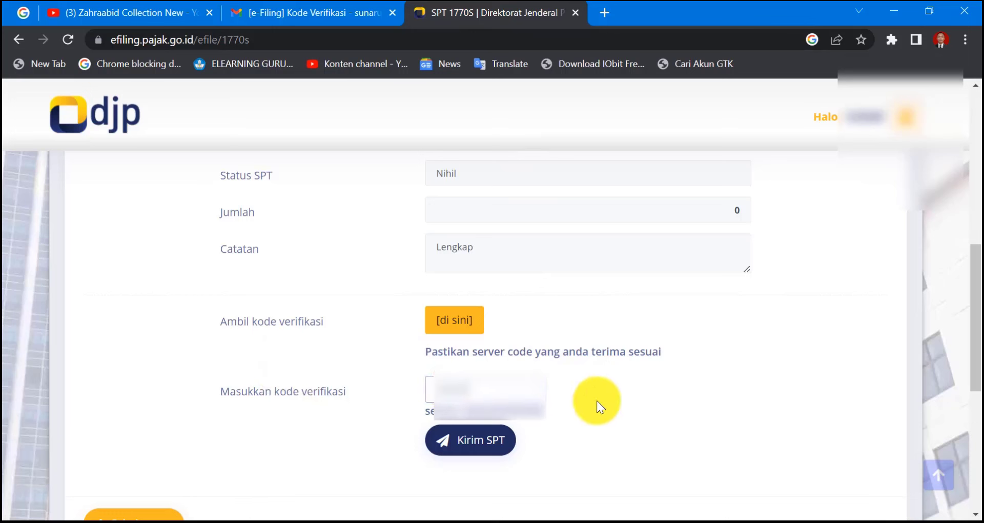
click(488, 447)
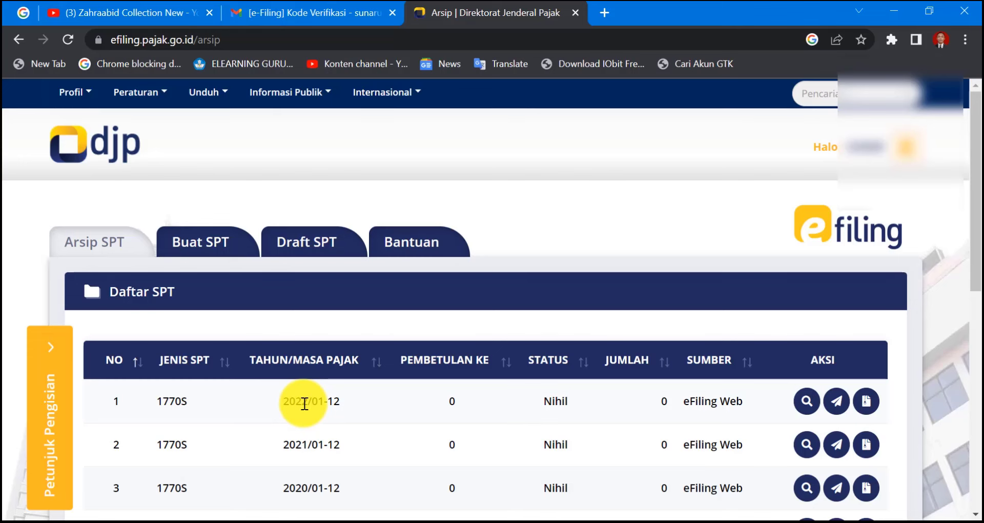
Step: Switch to Gmail, refresh the inbox and open the e-Filing message with the electronic receipt (Bukti Penerimaan Elektronik)
click(352, 13)
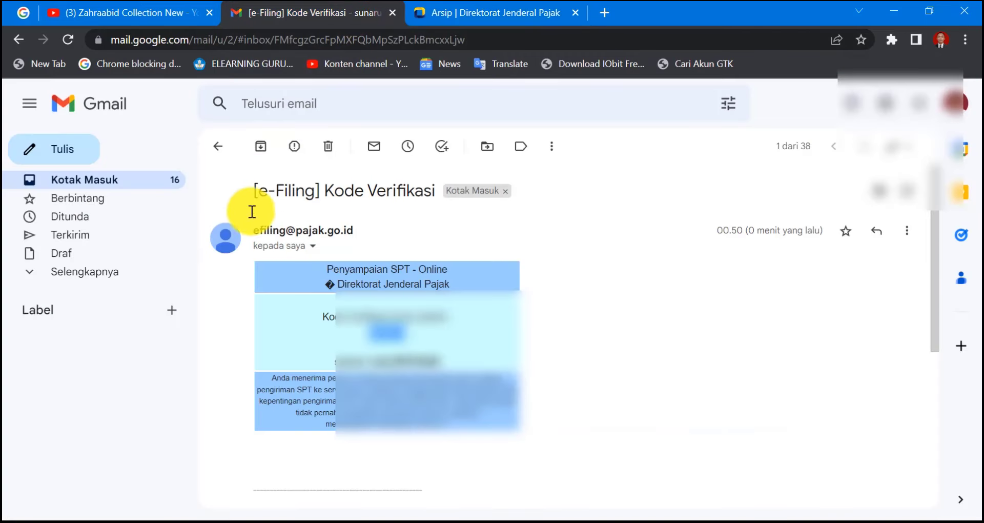
click(218, 146)
click(67, 40)
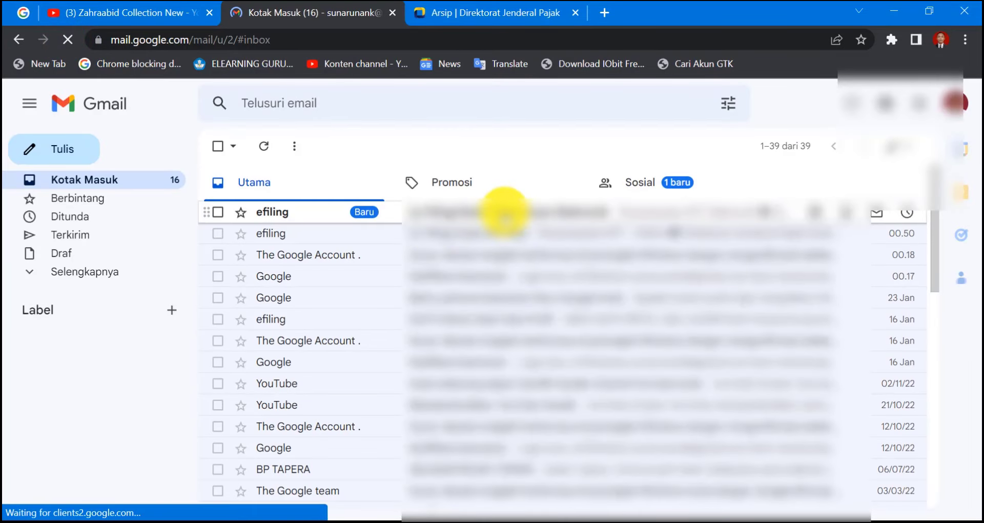
click(504, 211)
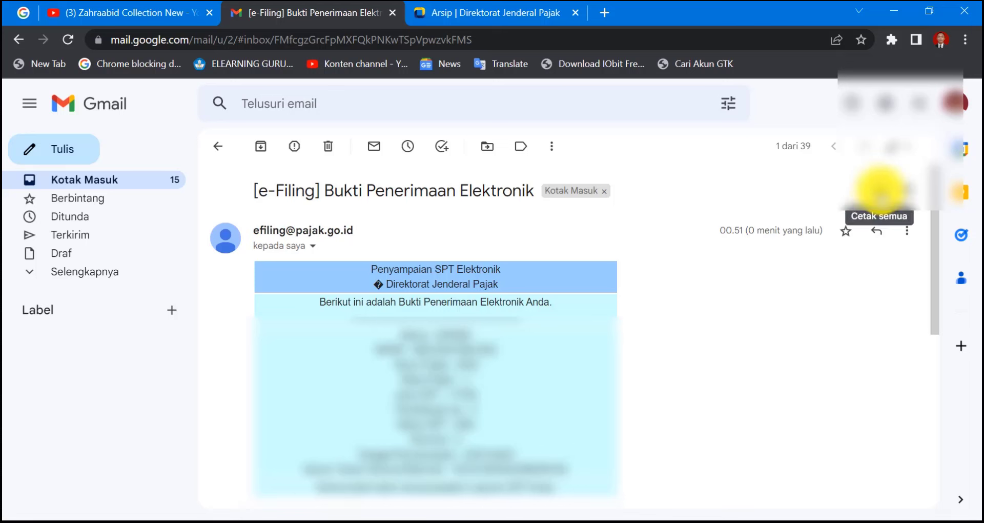
Step: Print the electronic receipt email to PDF and save it in the PAJAK 2022 folder under Documents
click(880, 195)
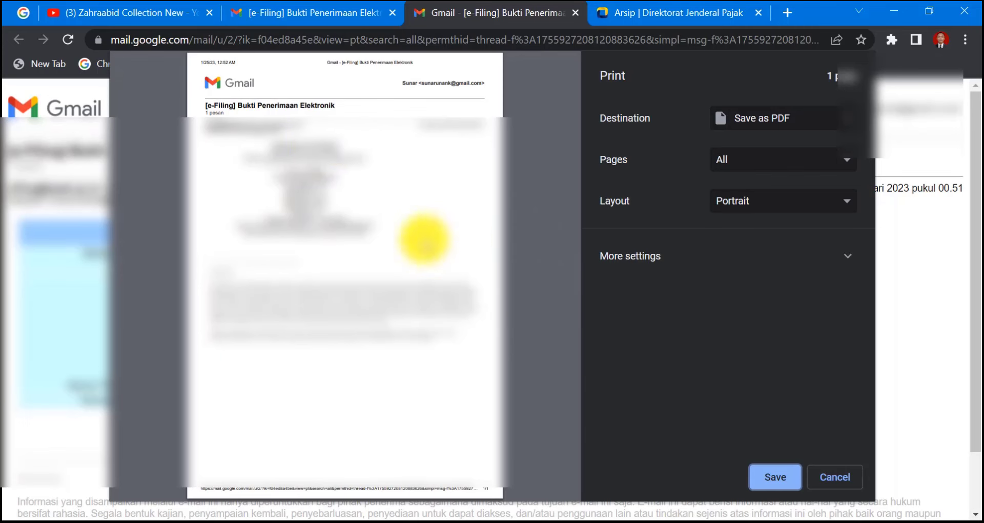
click(764, 118)
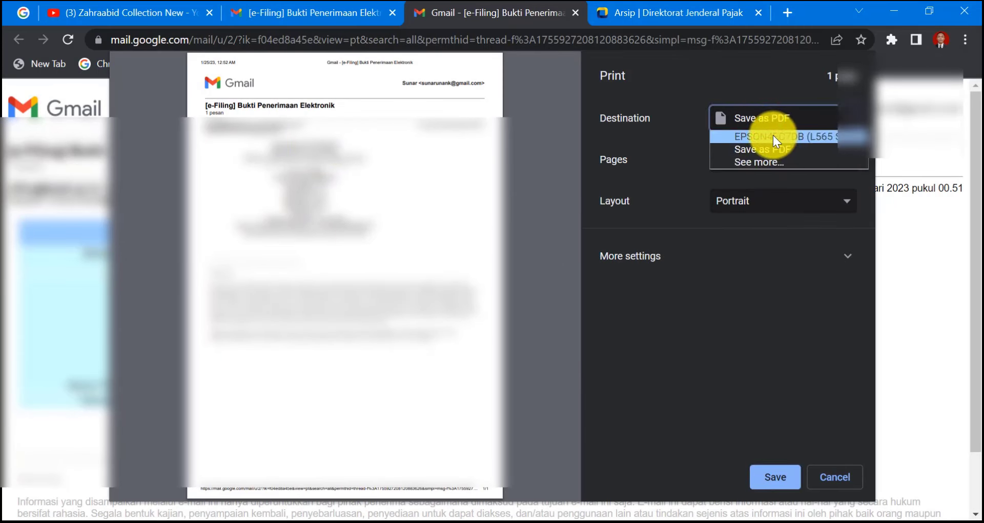
click(763, 149)
click(775, 477)
click(119, 180)
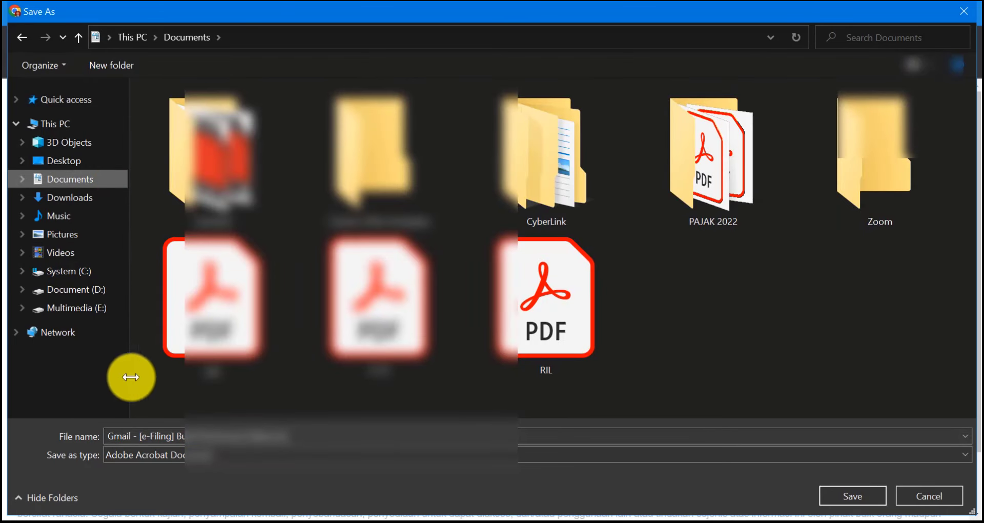
double_click(712, 154)
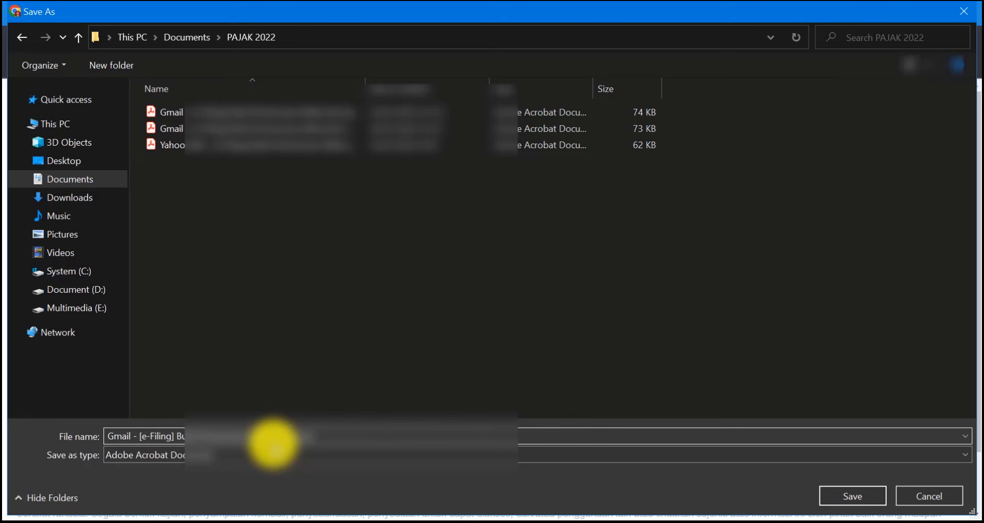
click(826, 494)
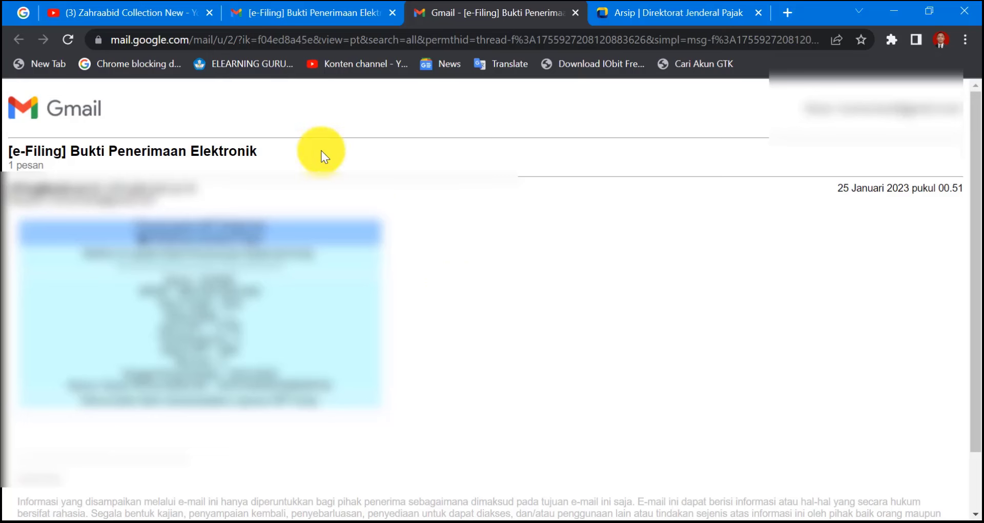
click(170, 8)
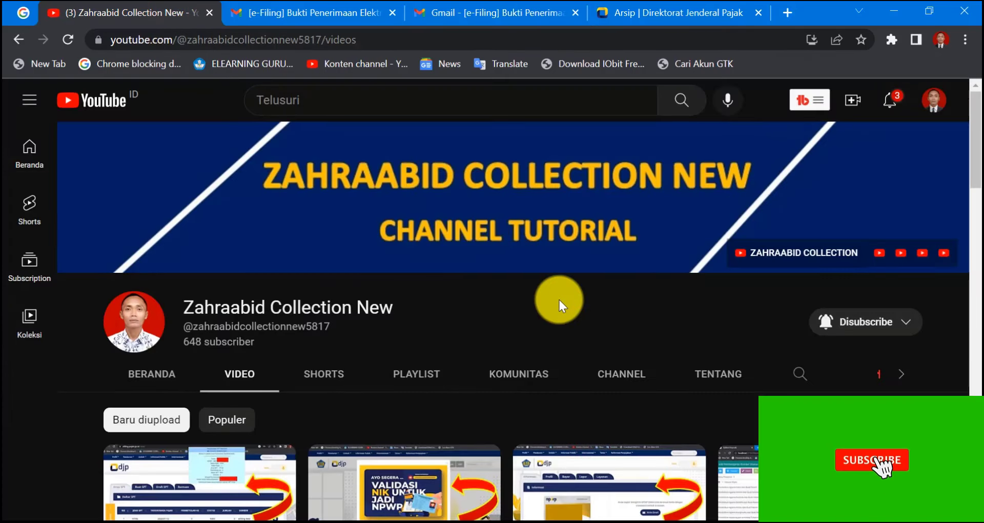
scroll(559, 303, down, 5)
scroll(560, 302, up, 3)
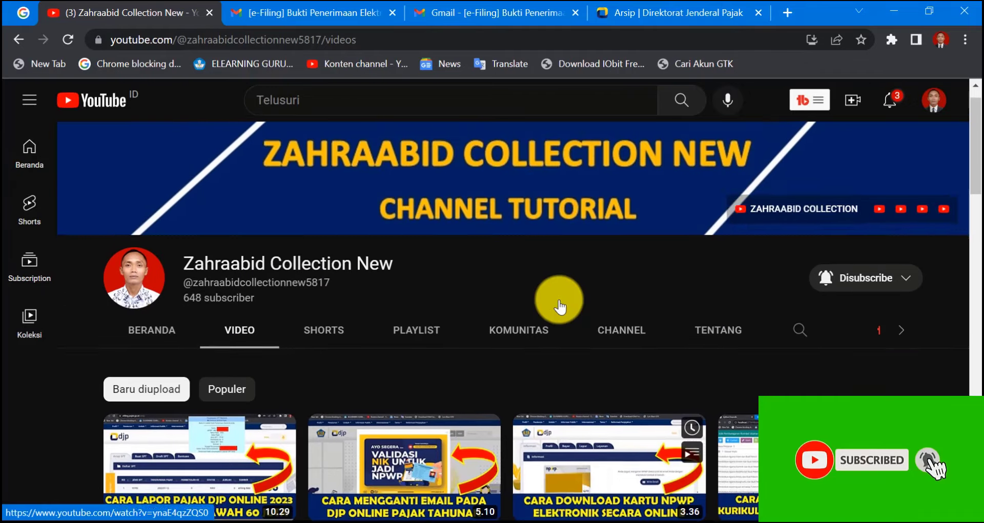
scroll(559, 300, up, 1)
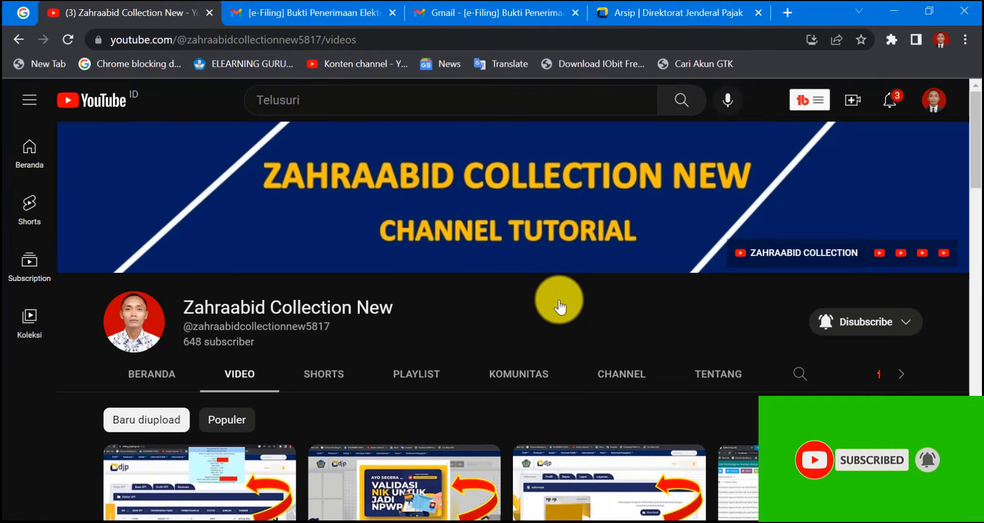